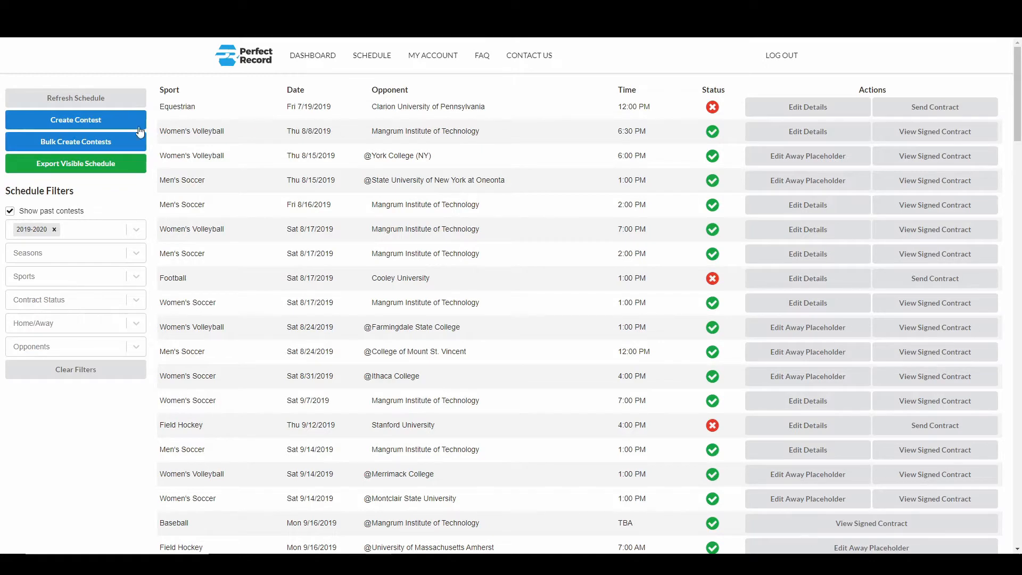
# Step: Start creating a single contest and set its sport to Men's Basketball
pyautogui.click(108, 126)
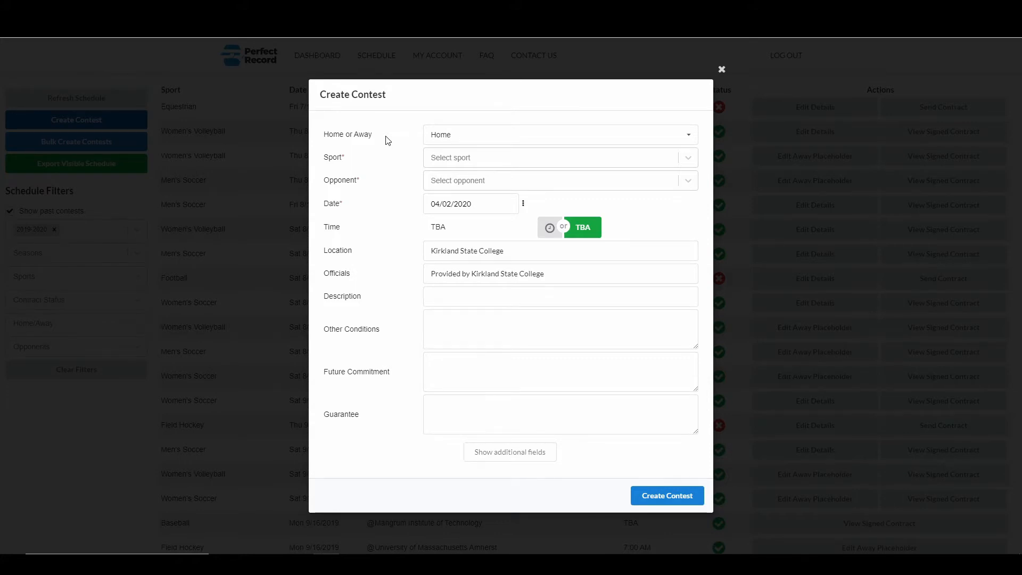
pyautogui.click(688, 159)
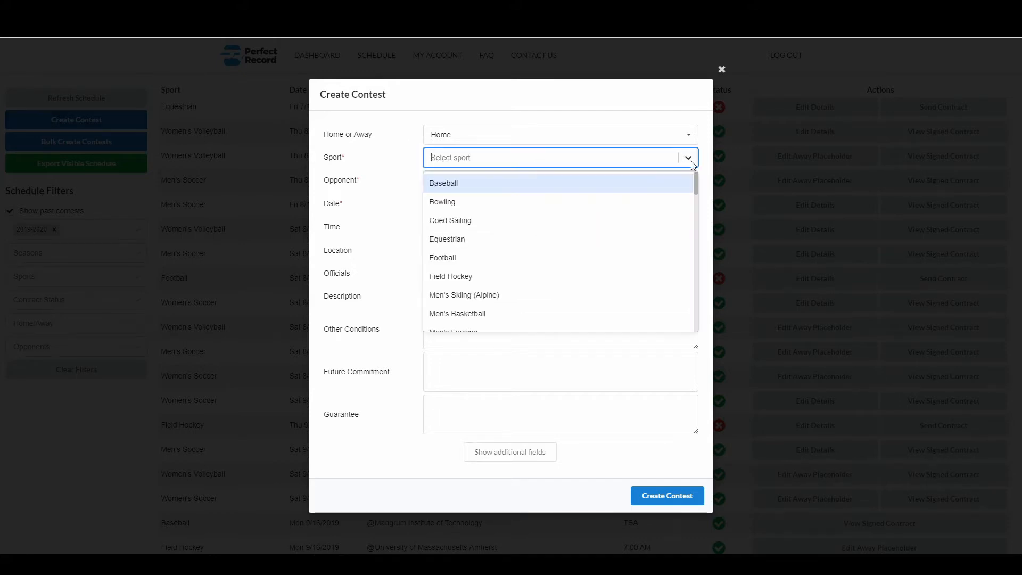
pyautogui.moveTo(695, 177)
pyautogui.mouseDown()
pyautogui.moveTo(697, 295)
pyautogui.moveTo(695, 171)
pyautogui.mouseUp()
pyautogui.write('bas')
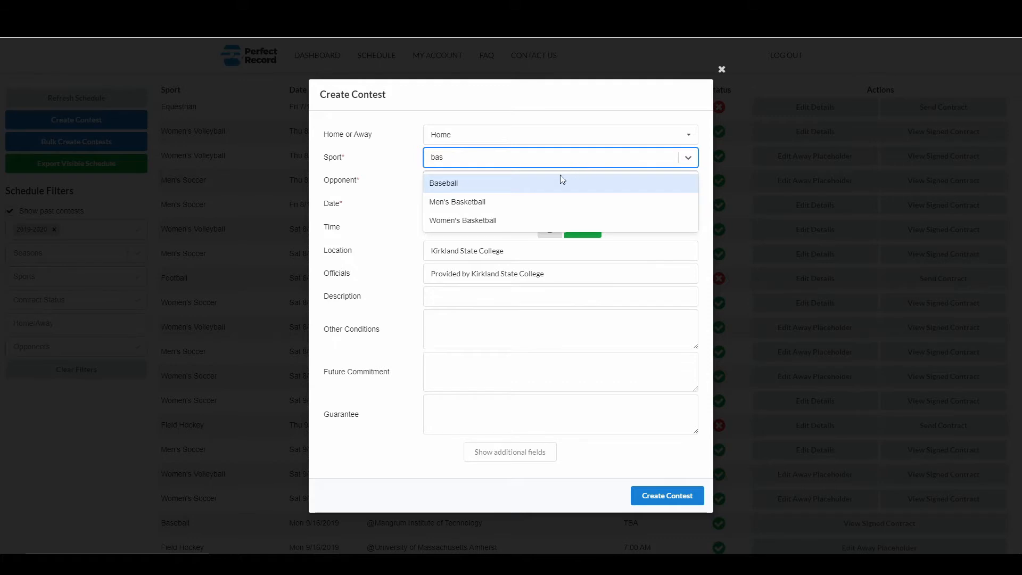
pyautogui.click(483, 206)
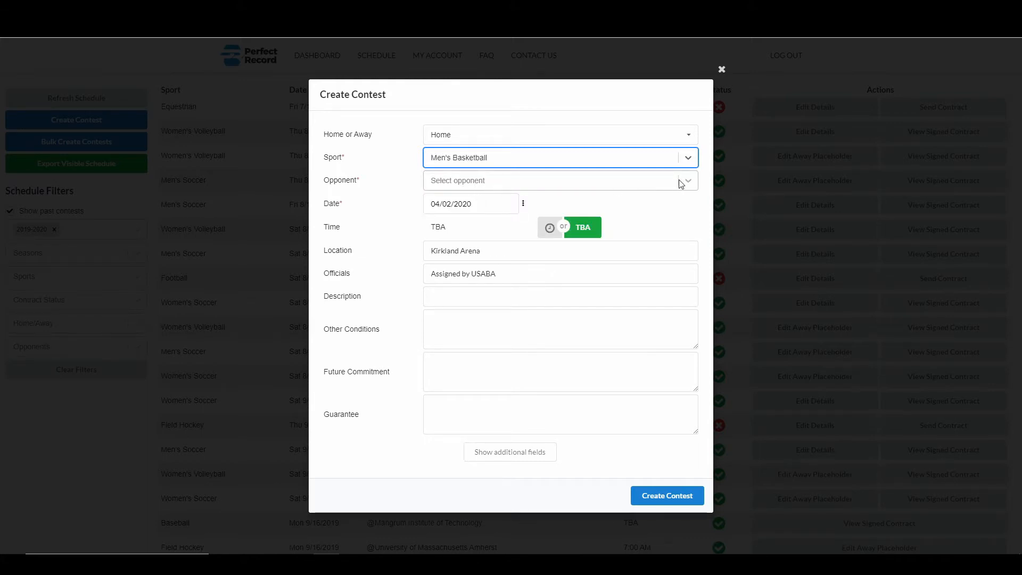
# Step: Set the contest's opponent to Mangrum Institute of Technology
pyautogui.click(686, 181)
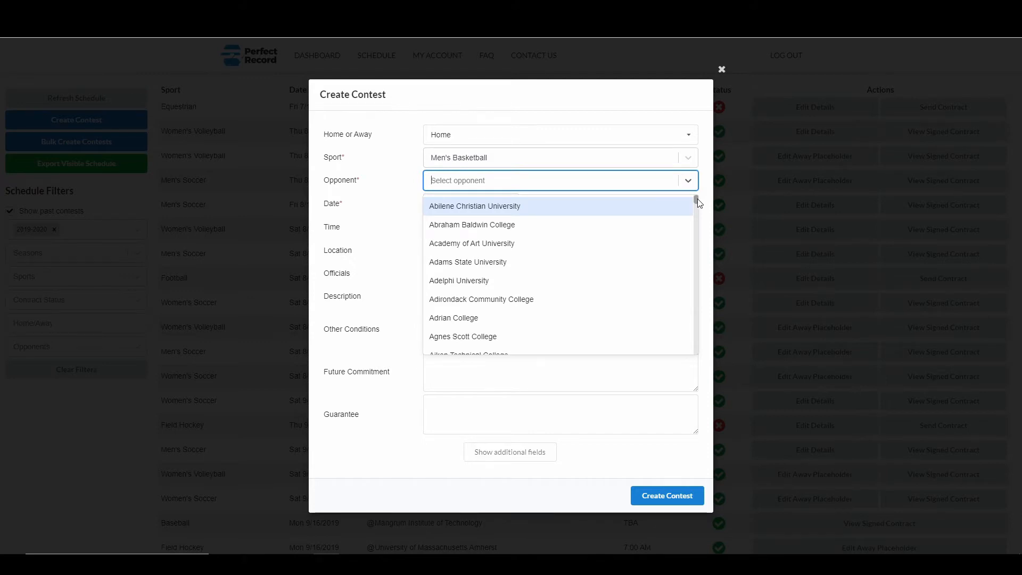
pyautogui.moveTo(697, 201)
pyautogui.mouseDown()
pyautogui.moveTo(696, 275)
pyautogui.moveTo(697, 197)
pyautogui.mouseUp()
pyautogui.click(579, 182)
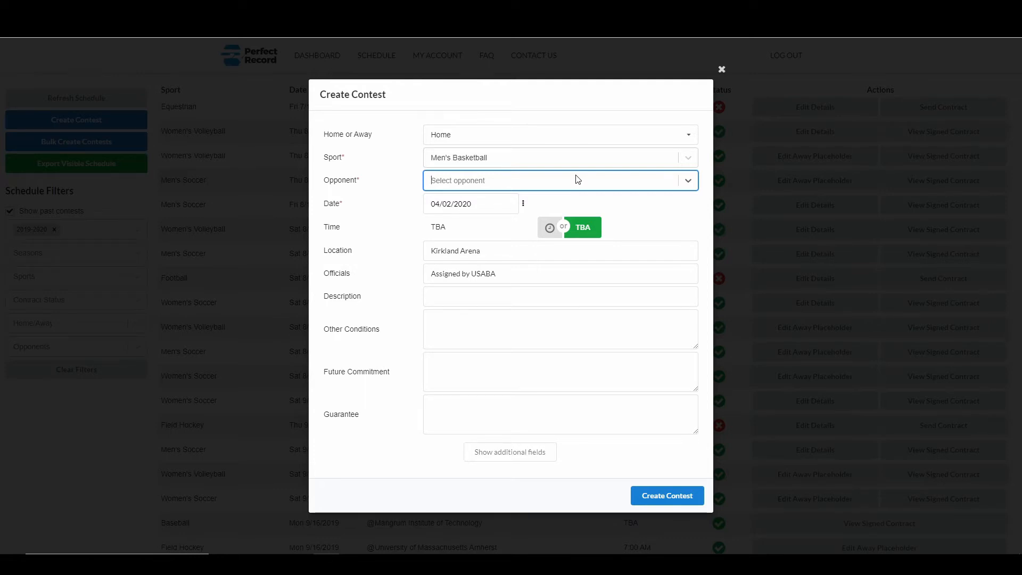
pyautogui.write('mang')
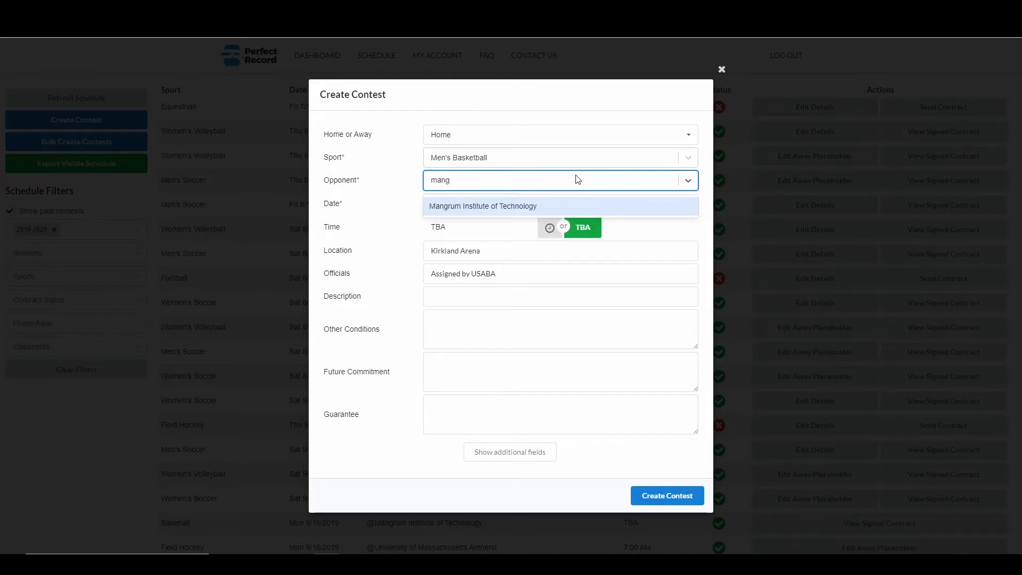
pyautogui.click(503, 209)
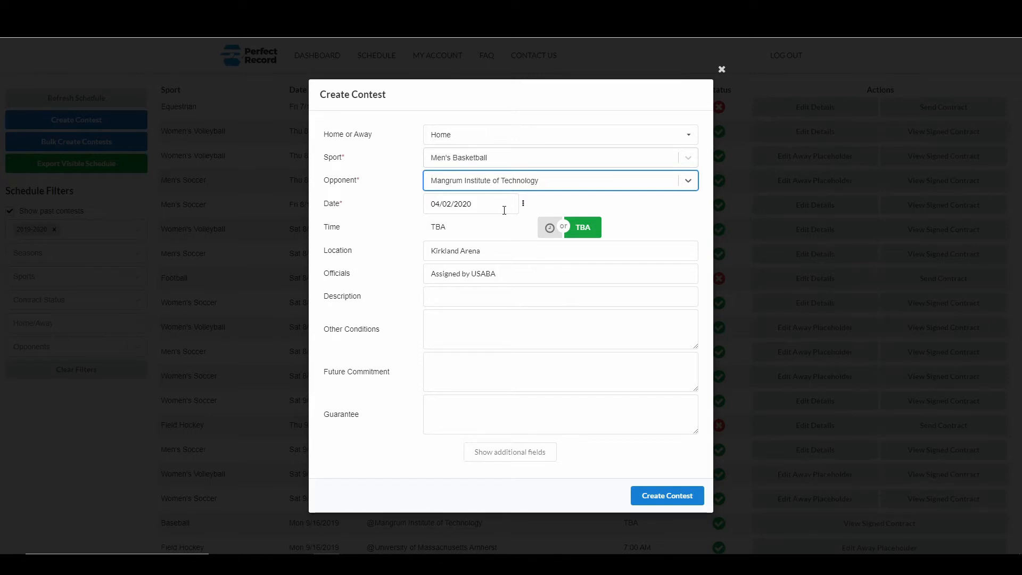
# Step: Set the contest date to 11/27/2020
pyautogui.click(503, 210)
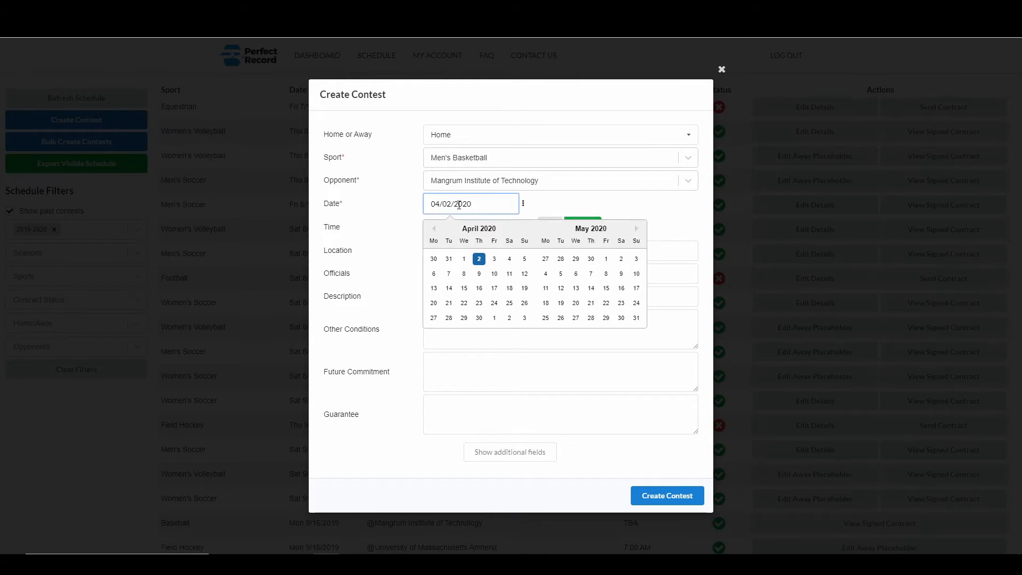
pyautogui.click(636, 230)
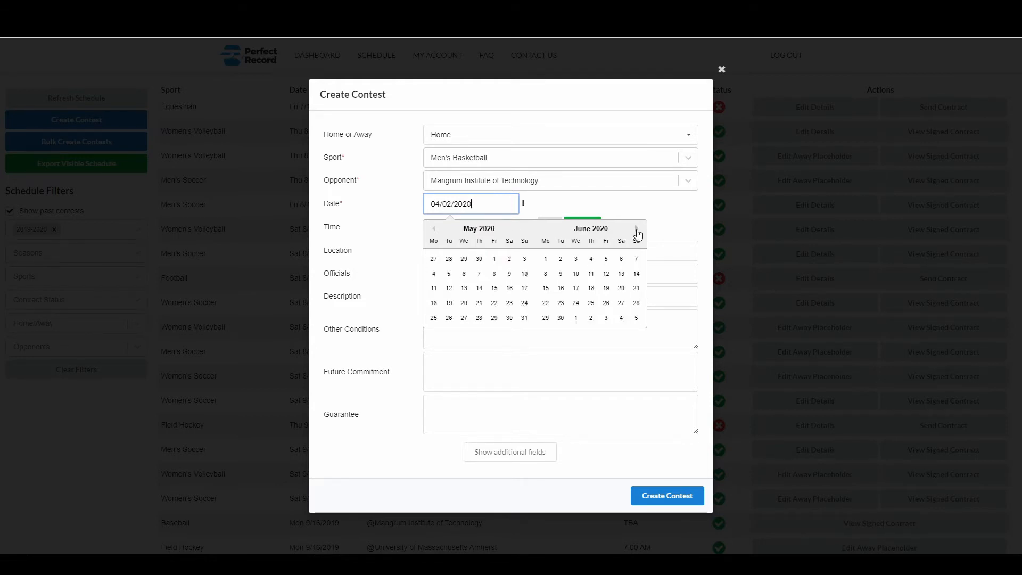
pyautogui.click(637, 230)
pyautogui.click(636, 230)
pyautogui.click(637, 231)
pyautogui.click(637, 231)
pyautogui.click(637, 231)
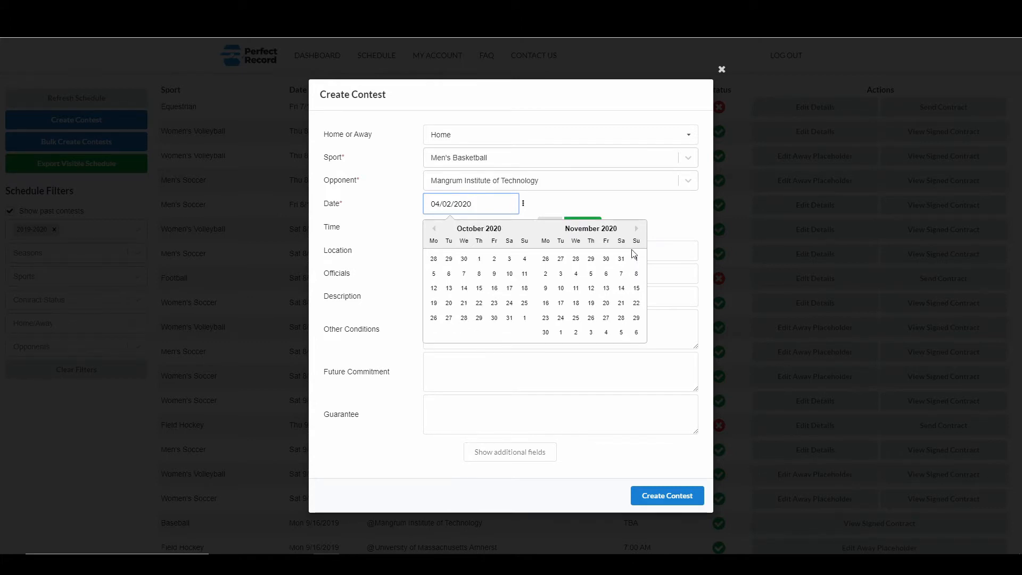
pyautogui.click(606, 318)
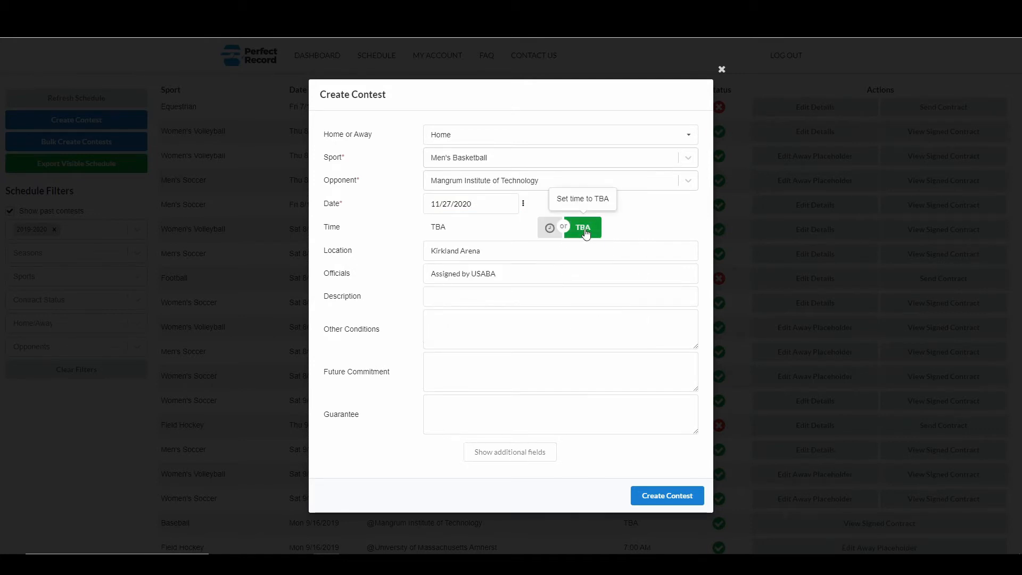
# Step: Give the contest a specific start time of 7:00 pm instead of TBA
pyautogui.click(549, 228)
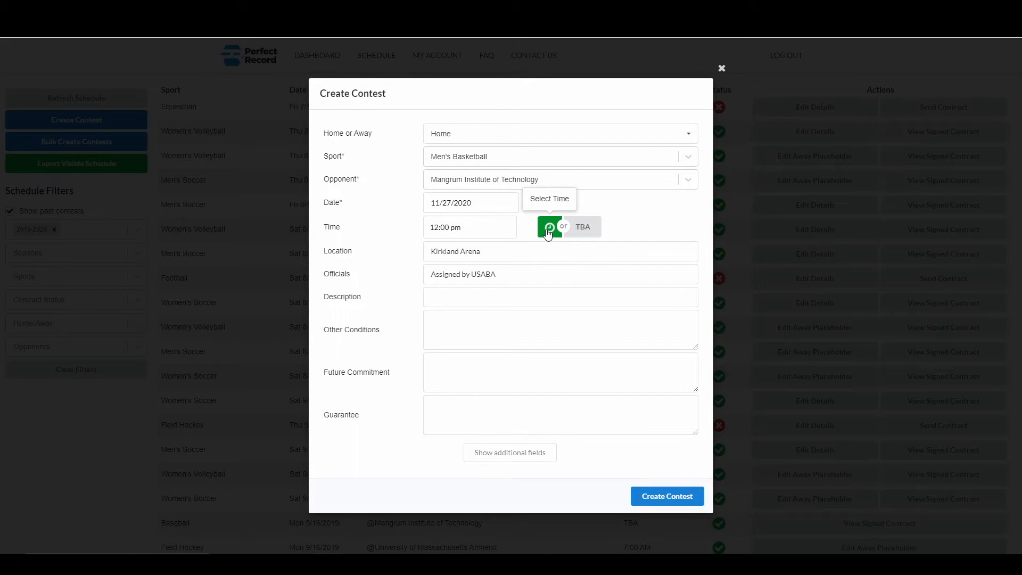
pyautogui.click(465, 229)
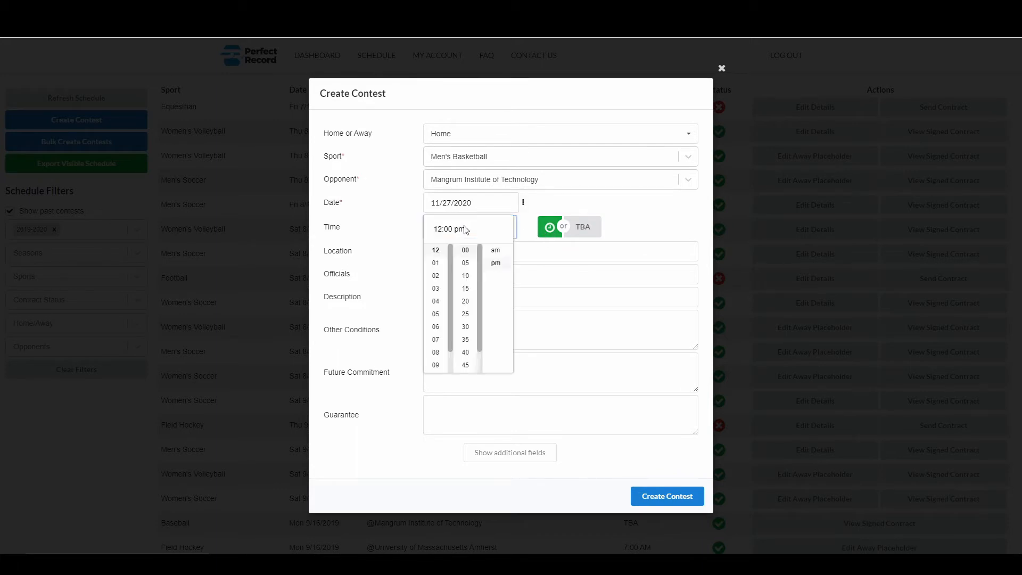
pyautogui.click(435, 339)
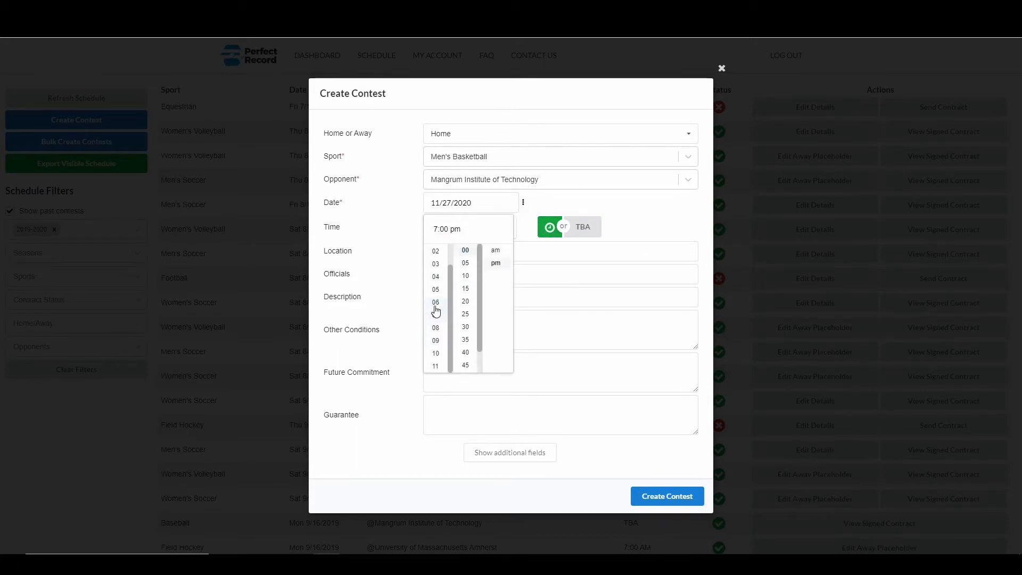
pyautogui.click(633, 233)
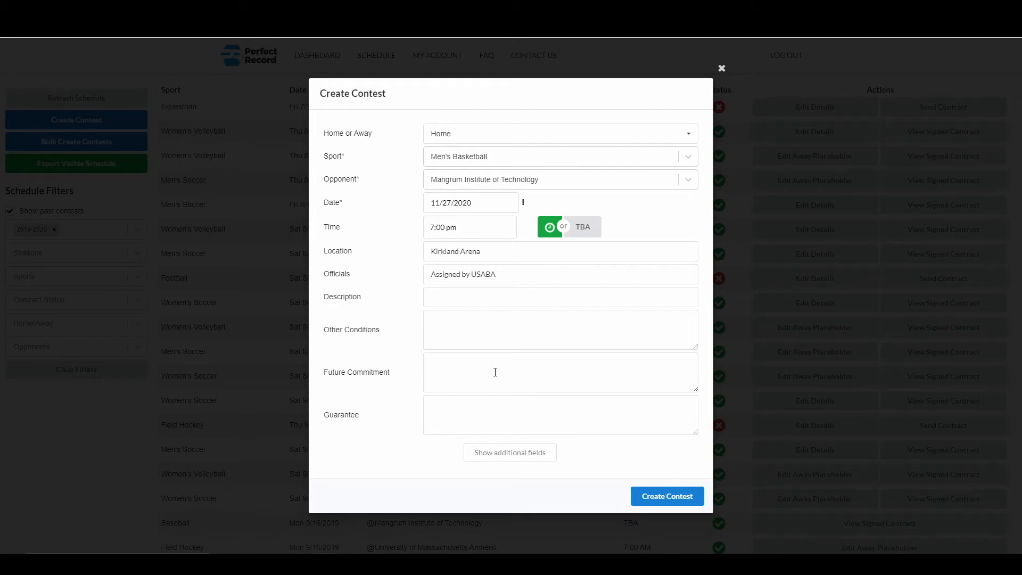
# Step: Show the contest's additional fields, look through them down to Video Rights, and hide them again
pyautogui.click(502, 461)
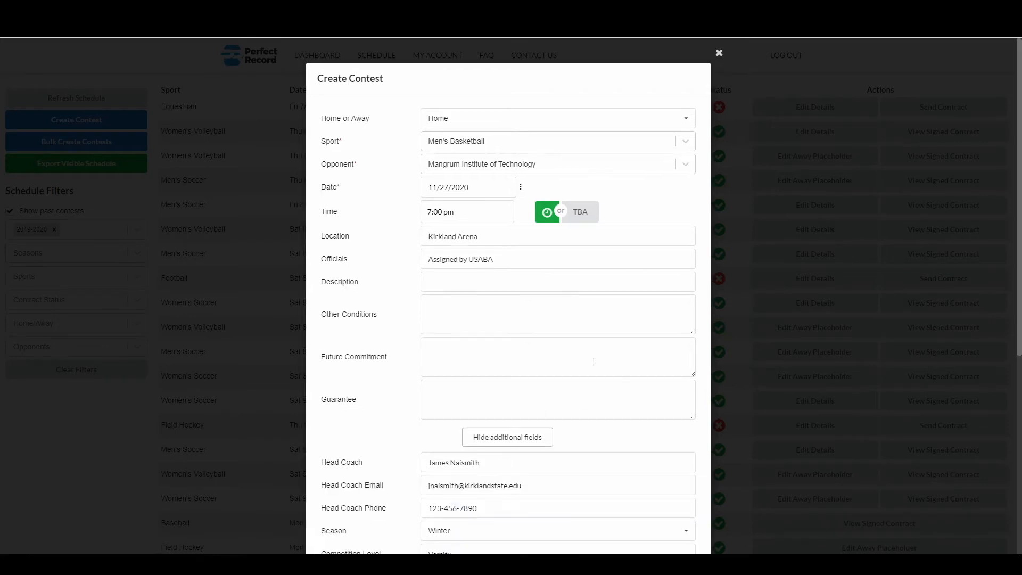
pyautogui.scroll(-6, 593, 368)
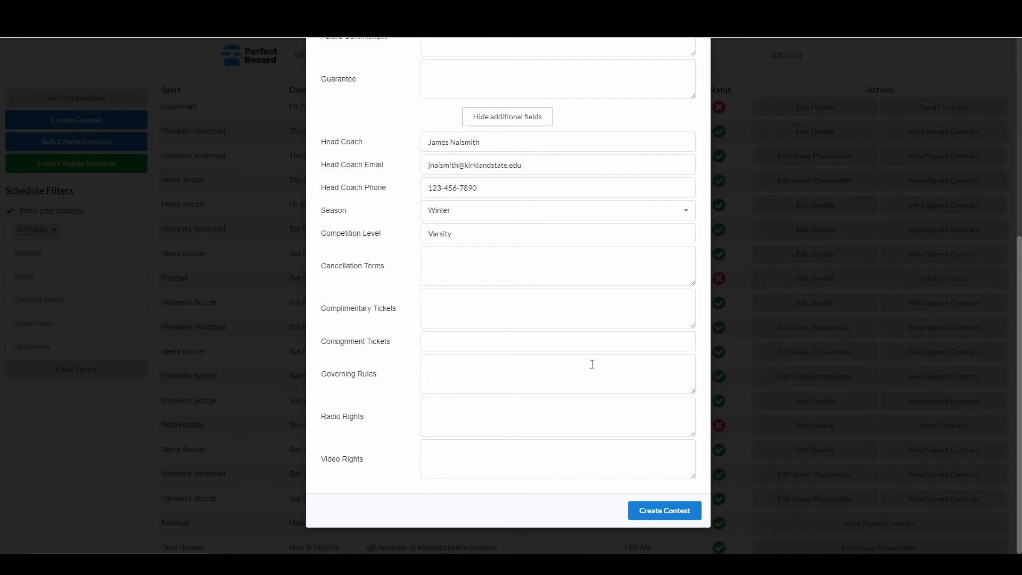
pyautogui.click(493, 267)
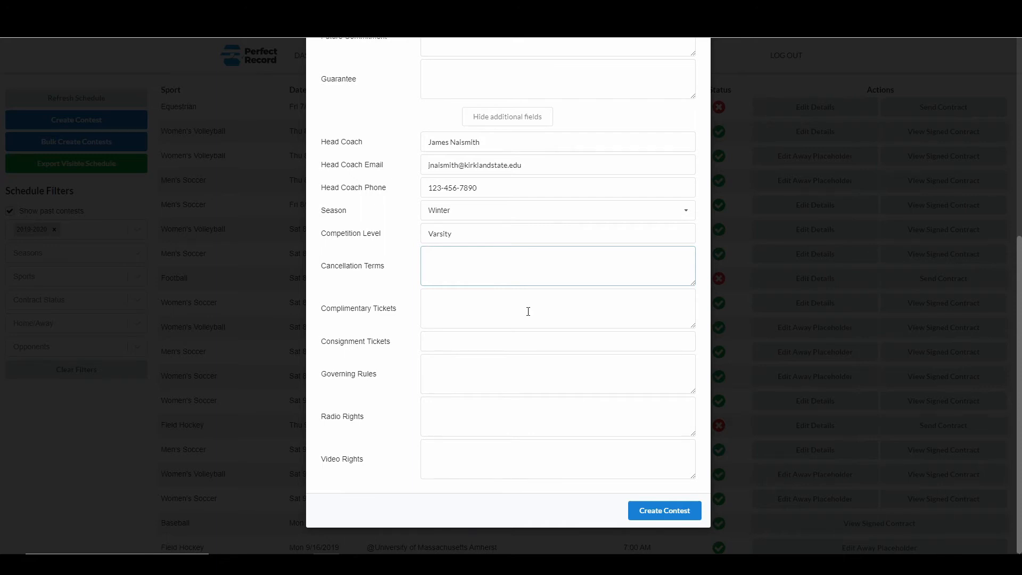
pyautogui.click(522, 118)
# Step: Enter "No towels provided" under Other Conditions and create the contest
pyautogui.click(507, 328)
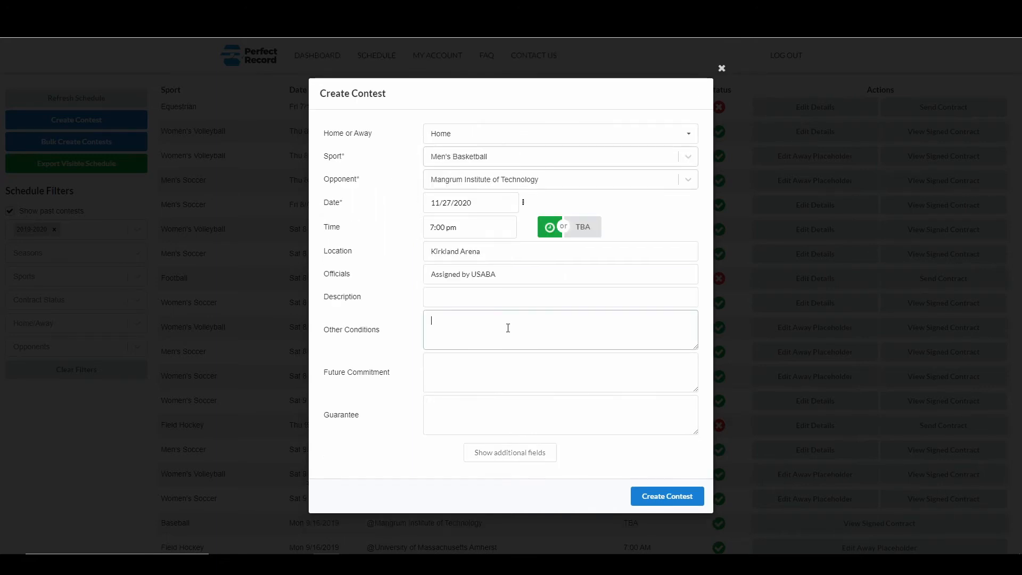
pyautogui.write('No towels provided')
pyautogui.click(659, 499)
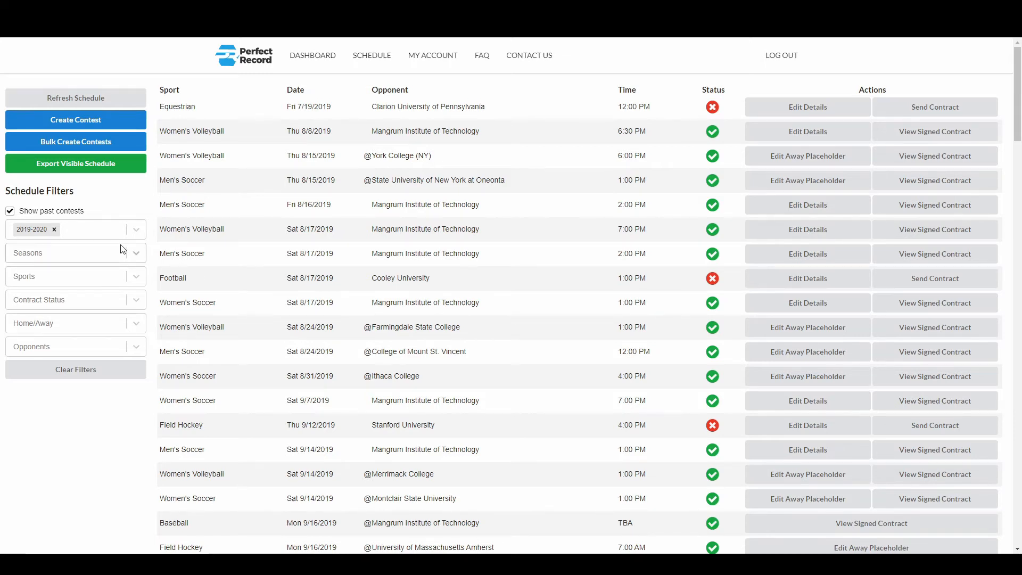
# Step: Filter the schedule to Men's Basketball contests in the 2020-2021 year only, removing the 2019-2020 filter
pyautogui.click(79, 281)
pyautogui.write('bas')
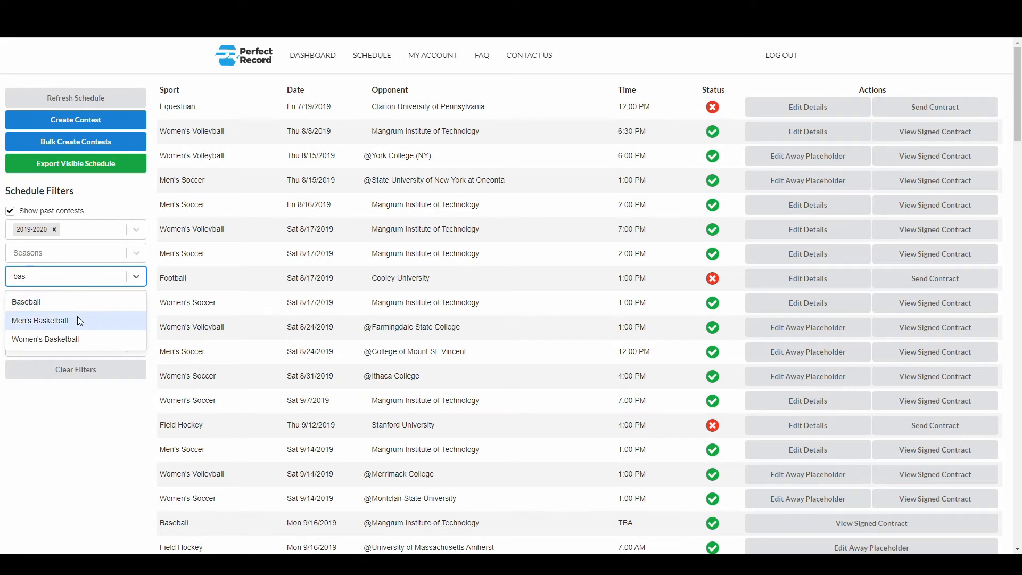
pyautogui.click(78, 319)
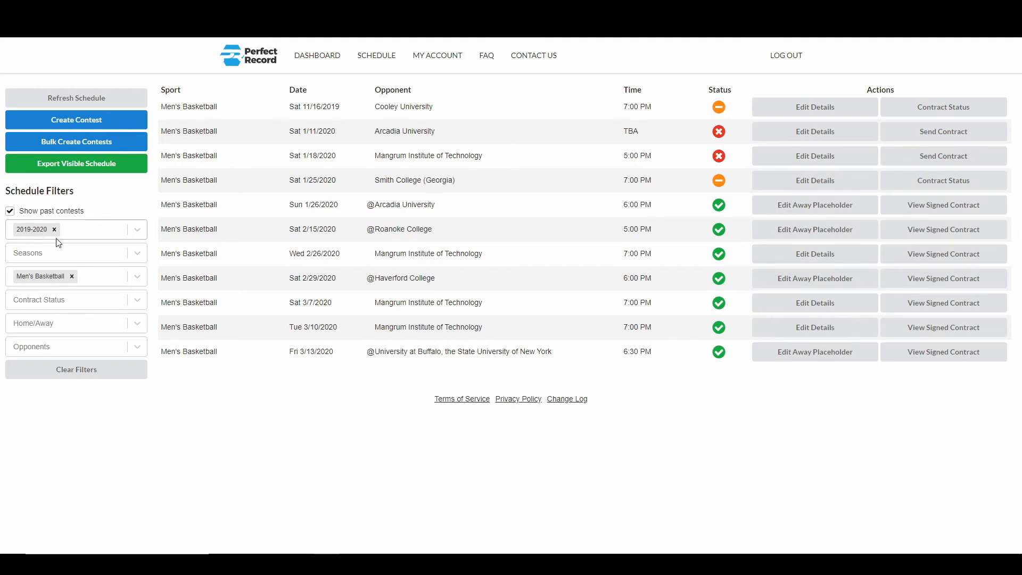
pyautogui.click(138, 233)
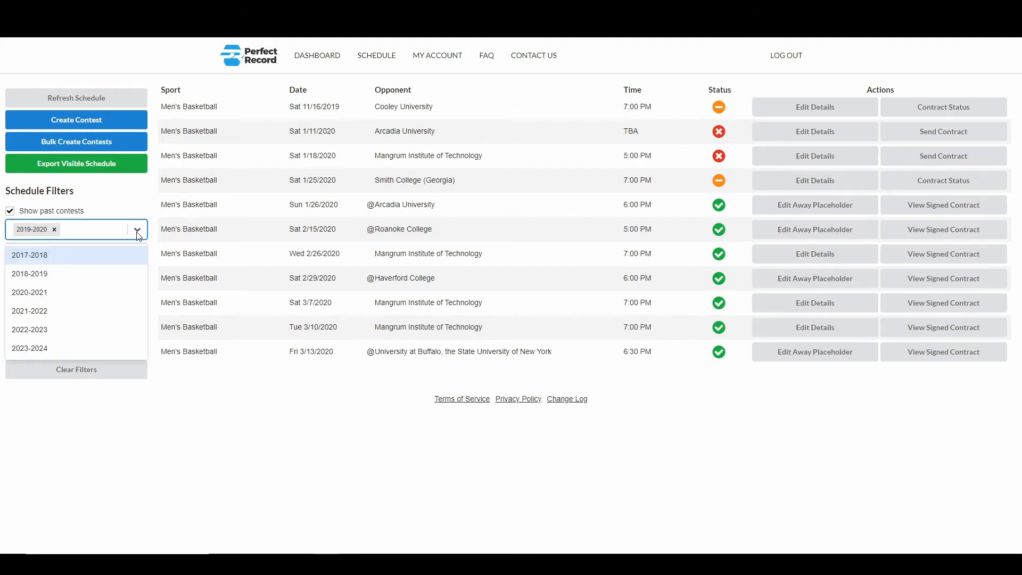
pyautogui.click(76, 296)
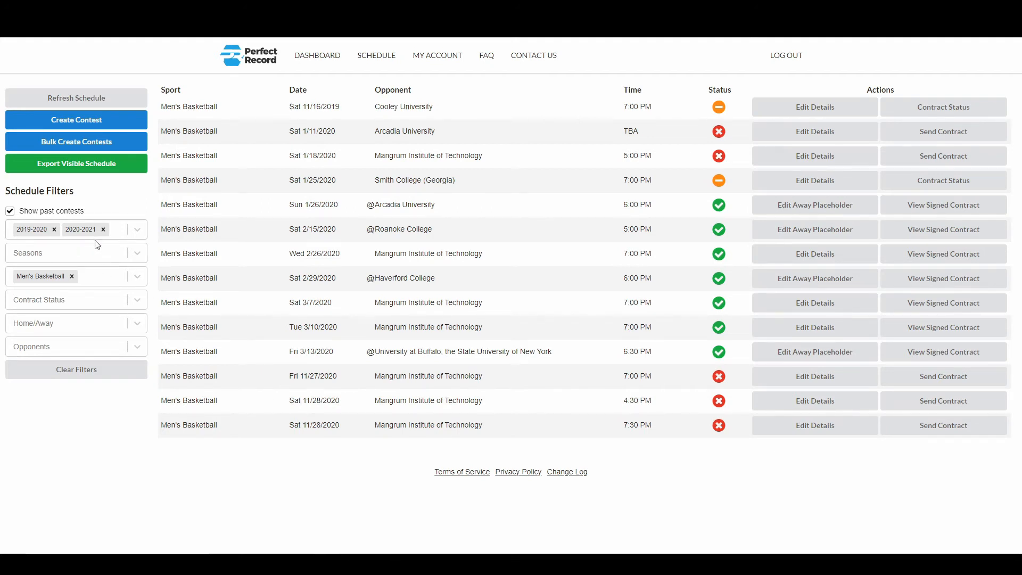
pyautogui.click(55, 229)
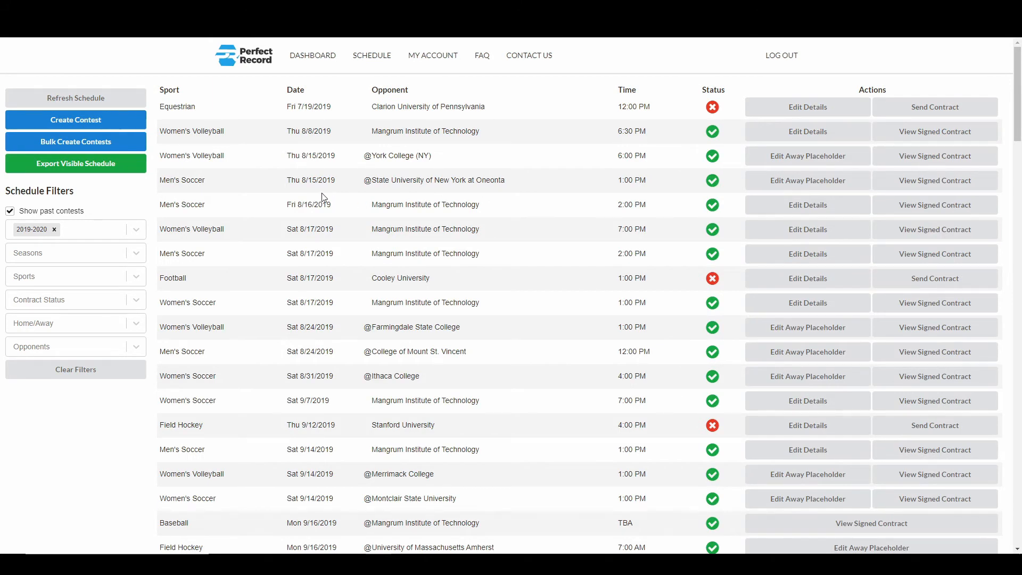
# Step: Open the bulk contest creation page, read through its step-by-step instructions and spreadsheet tips, and close them
pyautogui.click(131, 154)
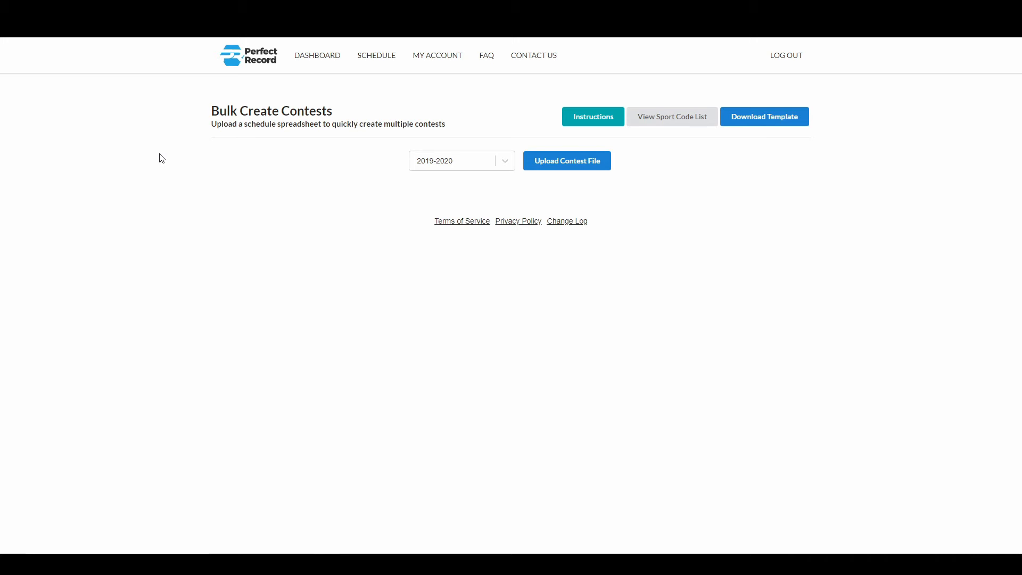
pyautogui.click(565, 127)
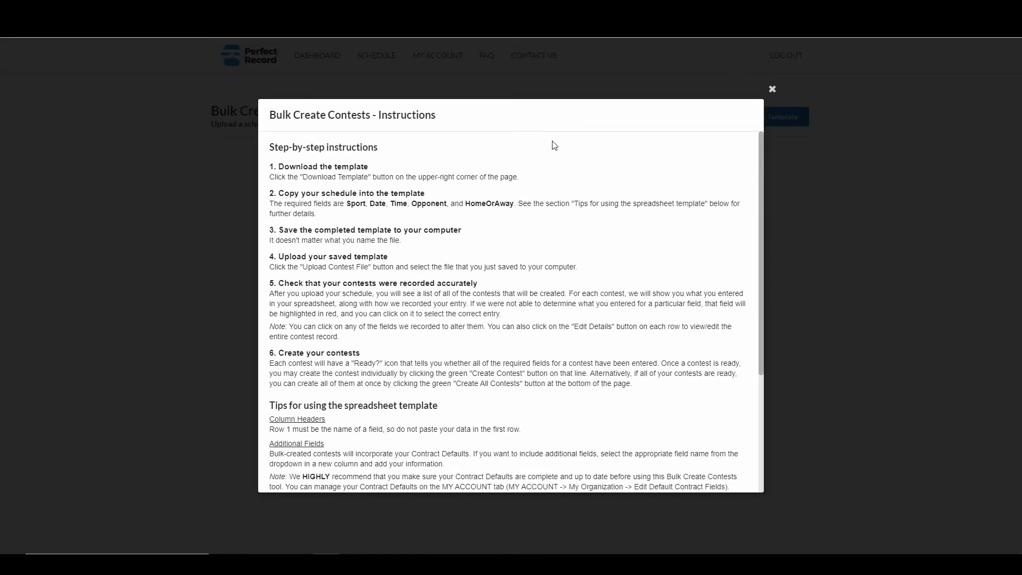
pyautogui.scroll(-3, 553, 234)
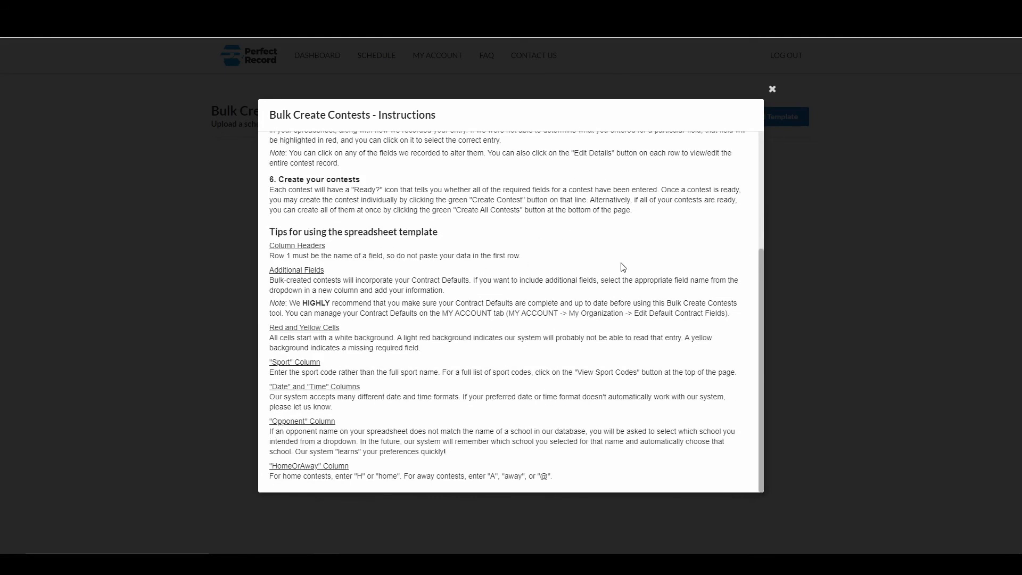
pyautogui.scroll(3, 622, 266)
pyautogui.scroll(-3, 623, 267)
pyautogui.click(793, 269)
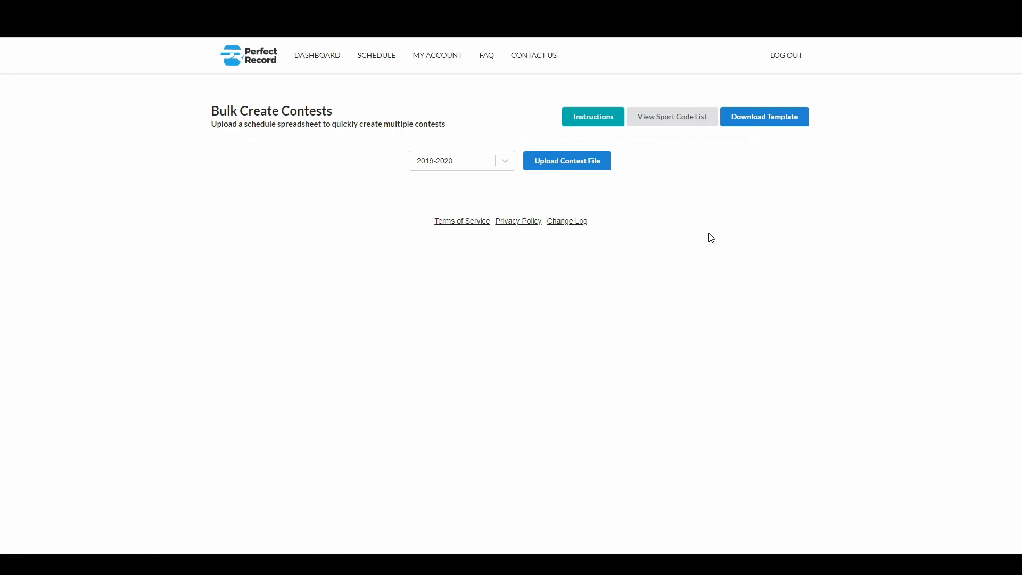
# Step: Switch to Excel to review the filled-in schedule spreadsheet, and return to the bulk contest creation page
pyautogui.click(274, 564)
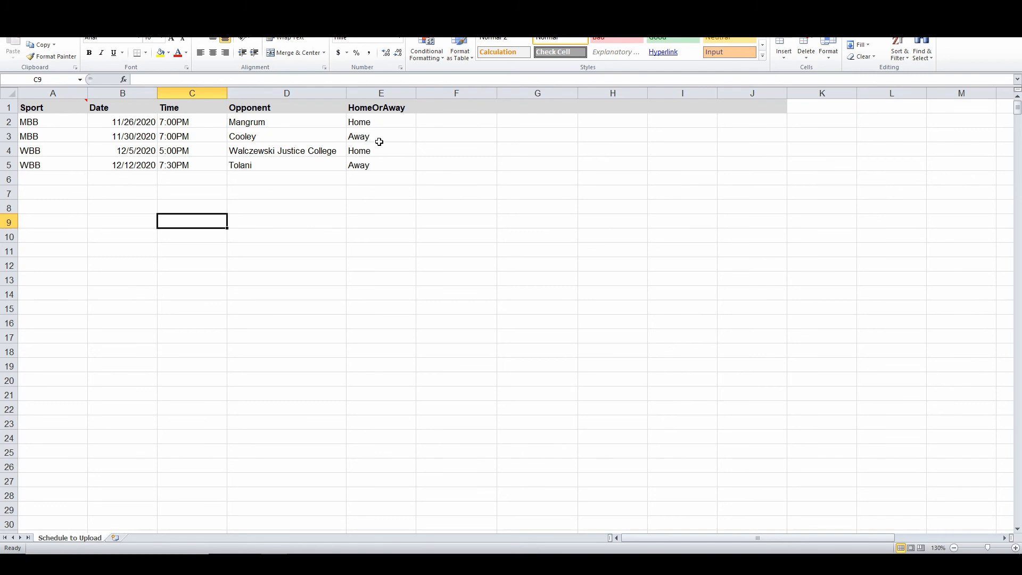
pyautogui.click(291, 564)
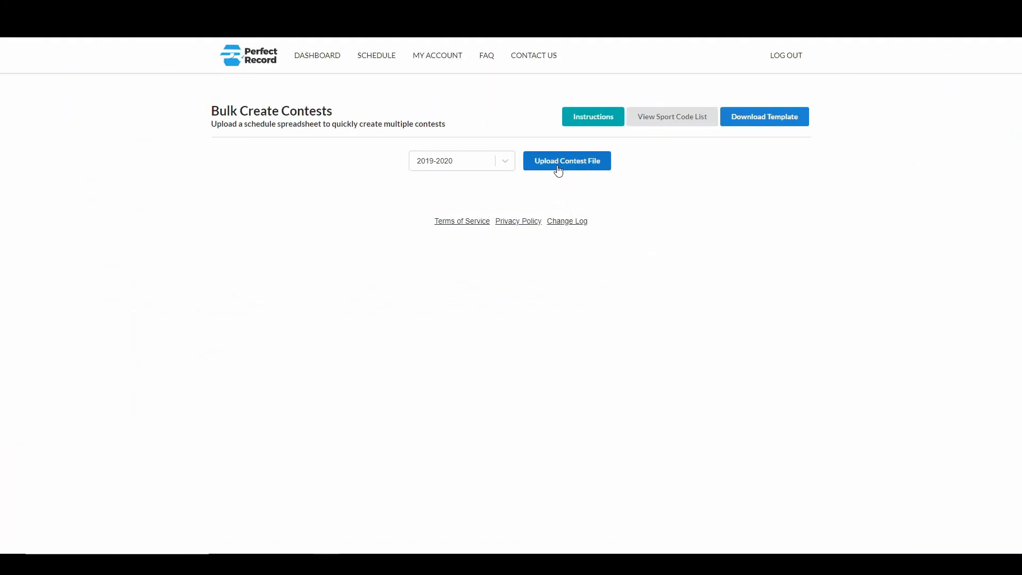
# Step: Set the academic year to 2020-2021 and upload the contest file "Demo upload PR Bulk Create"
pyautogui.click(508, 167)
pyautogui.click(478, 223)
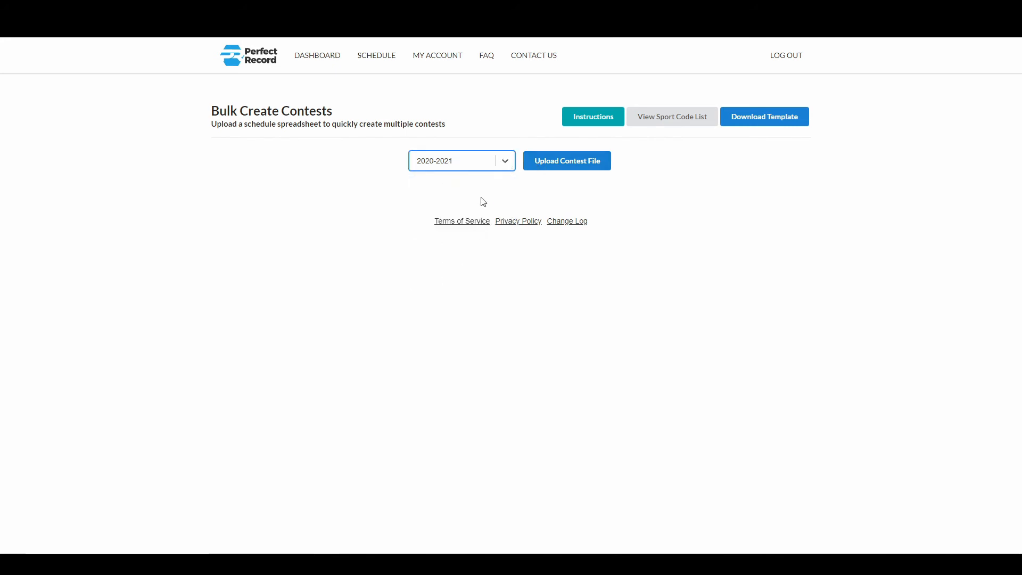
pyautogui.click(484, 202)
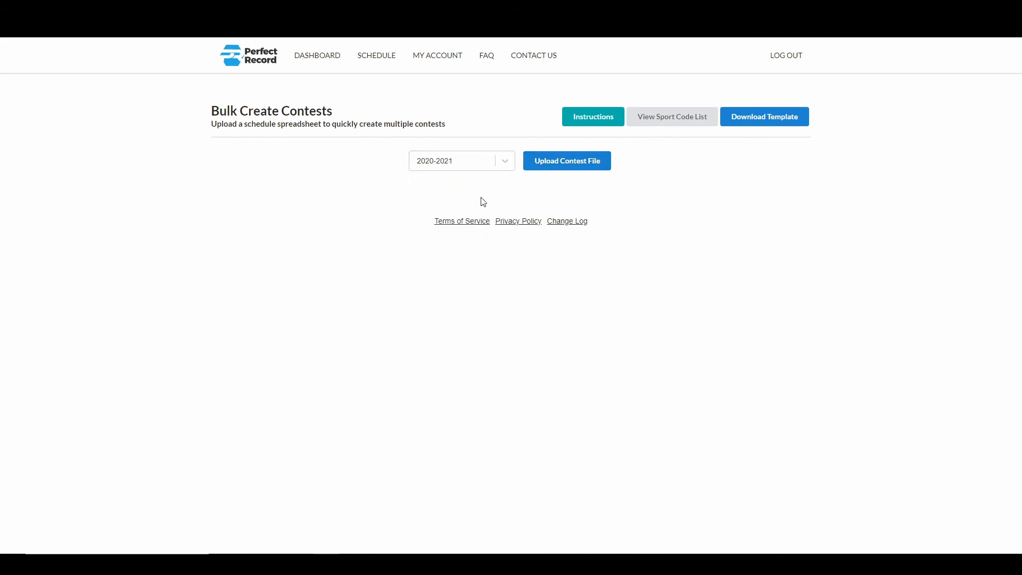
pyautogui.click(559, 166)
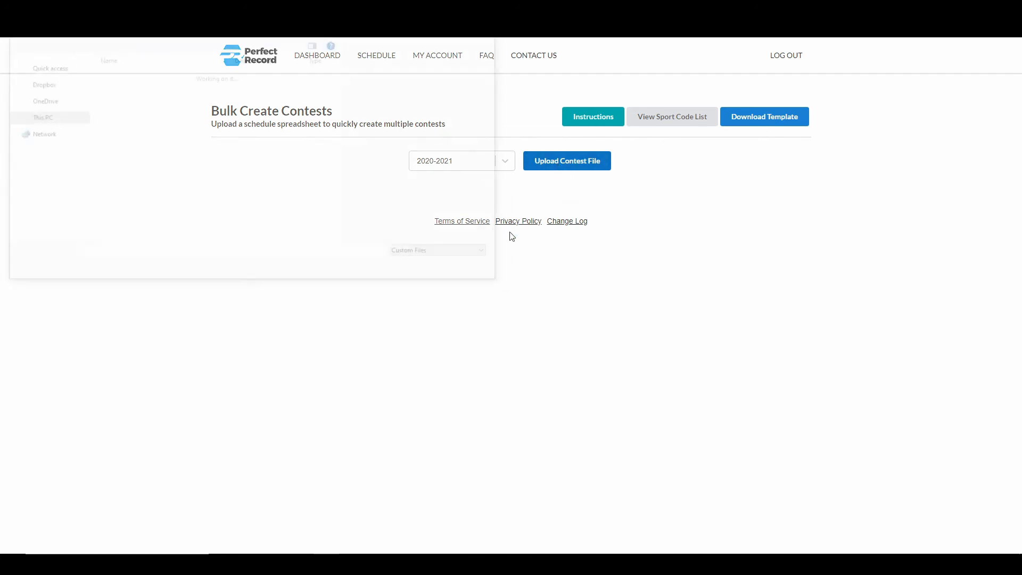
pyautogui.click(175, 75)
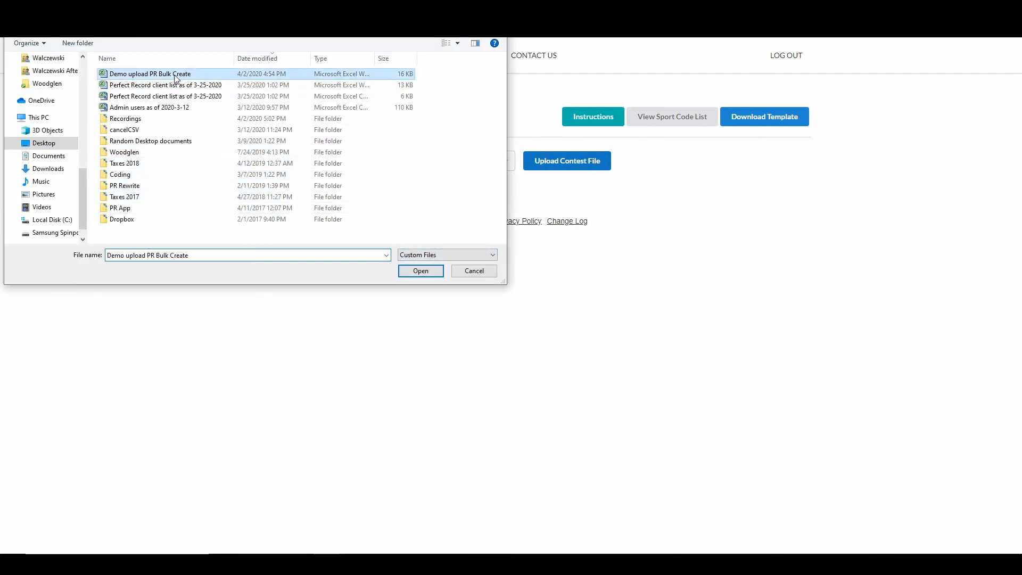
pyautogui.click(406, 269)
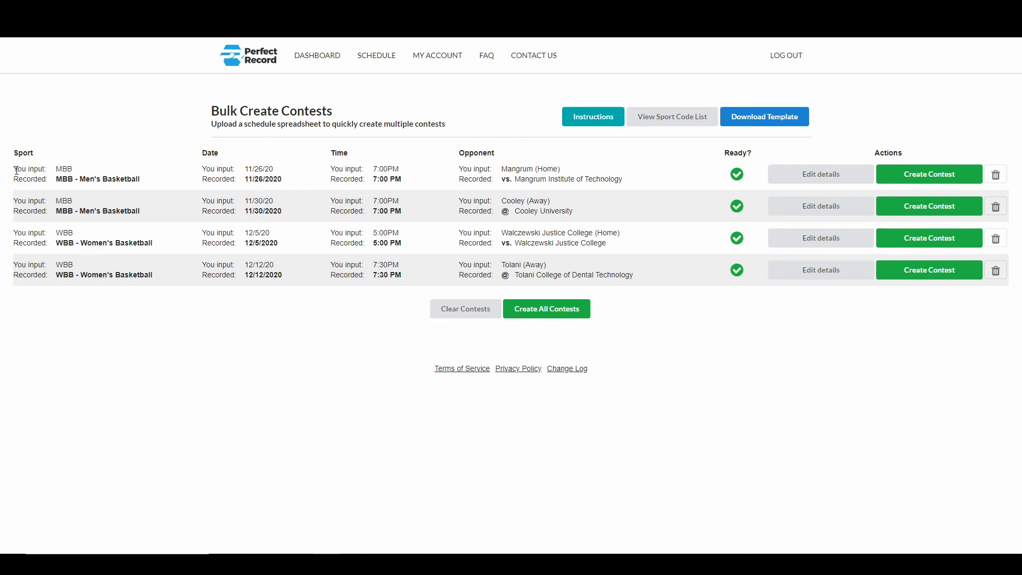
# Step: Change the recorded opponent of the 11/26/2020 men's basketball contest to Macomb Community College
pyautogui.moveTo(13, 169); pyautogui.dragTo(96, 172)
pyautogui.click(96, 171)
pyautogui.click(531, 185)
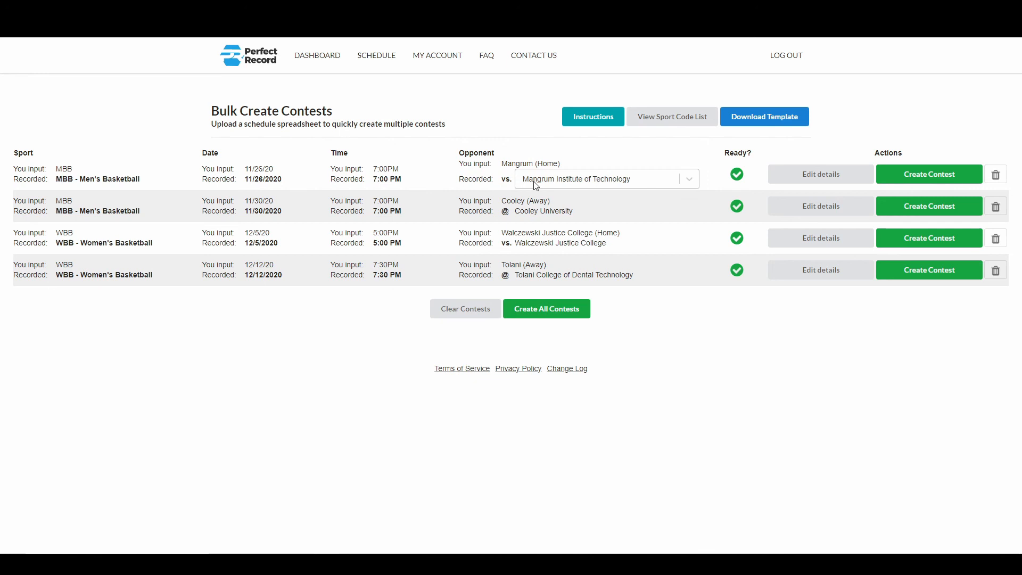
pyautogui.click(687, 181)
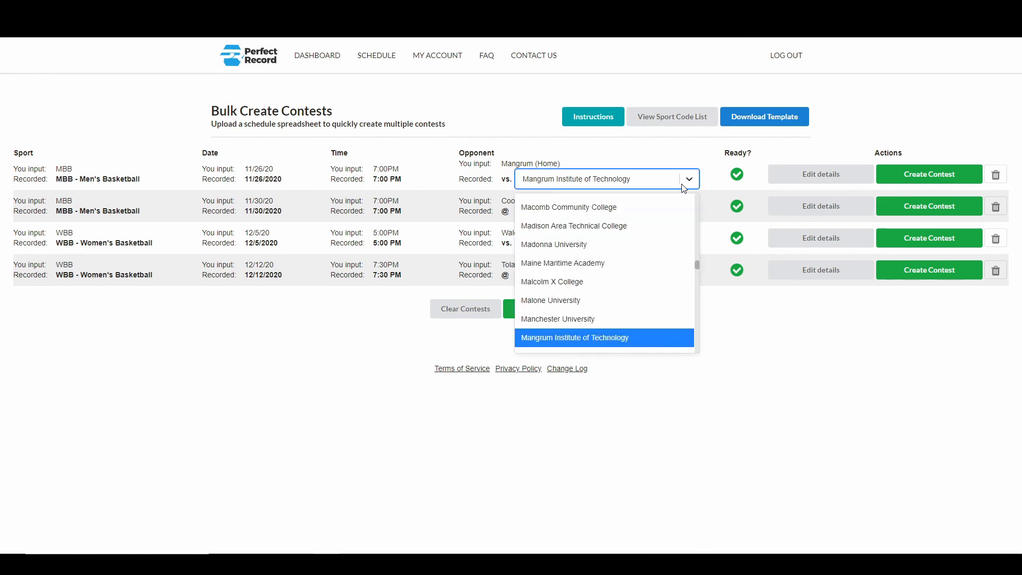
pyautogui.write('maco')
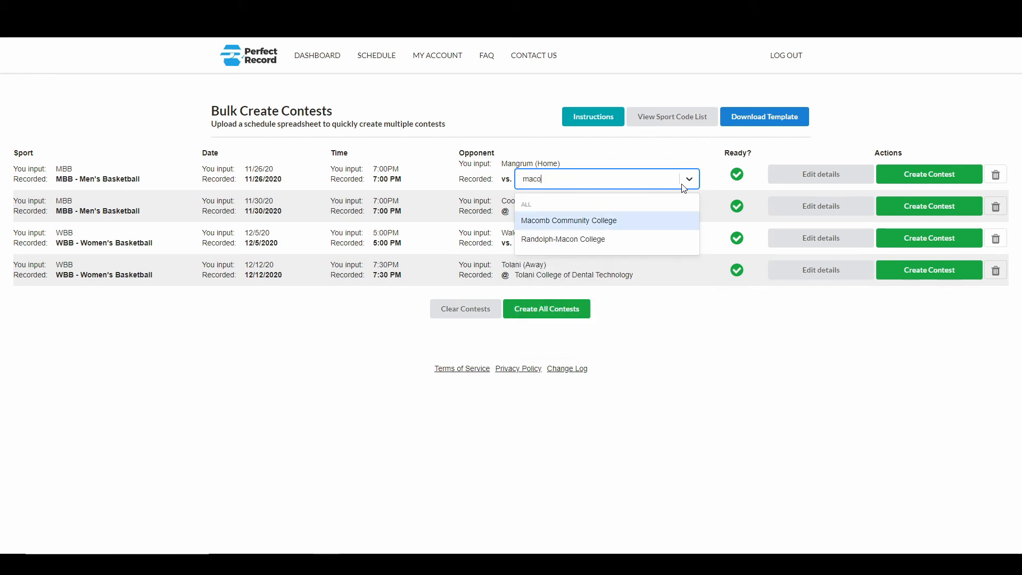
pyautogui.click(623, 220)
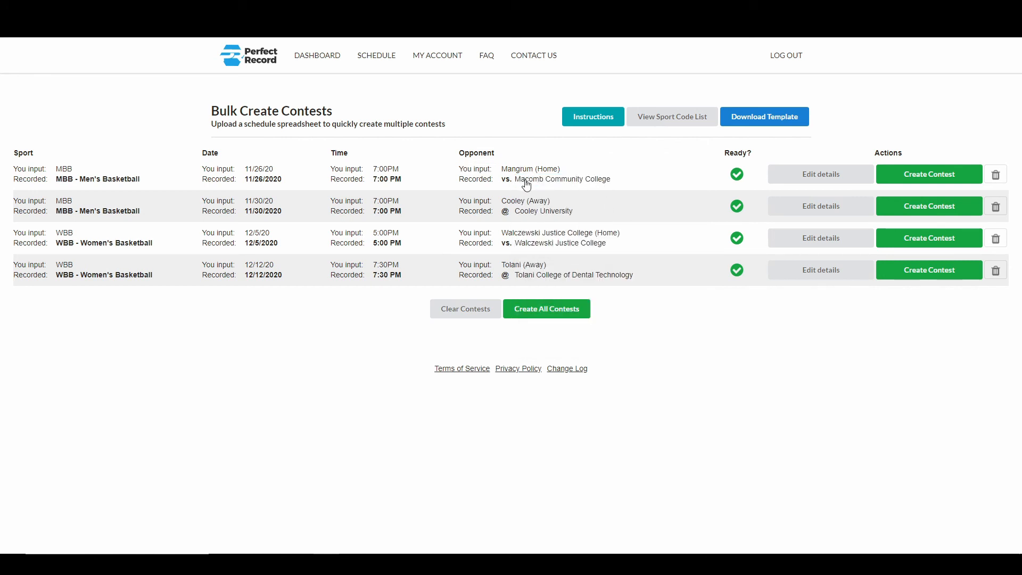
# Step: Set the opponent of the 11/26/2020 men's basketball contest back to Mangrum Institute of Technology
pyautogui.click(526, 182)
pyautogui.click(612, 182)
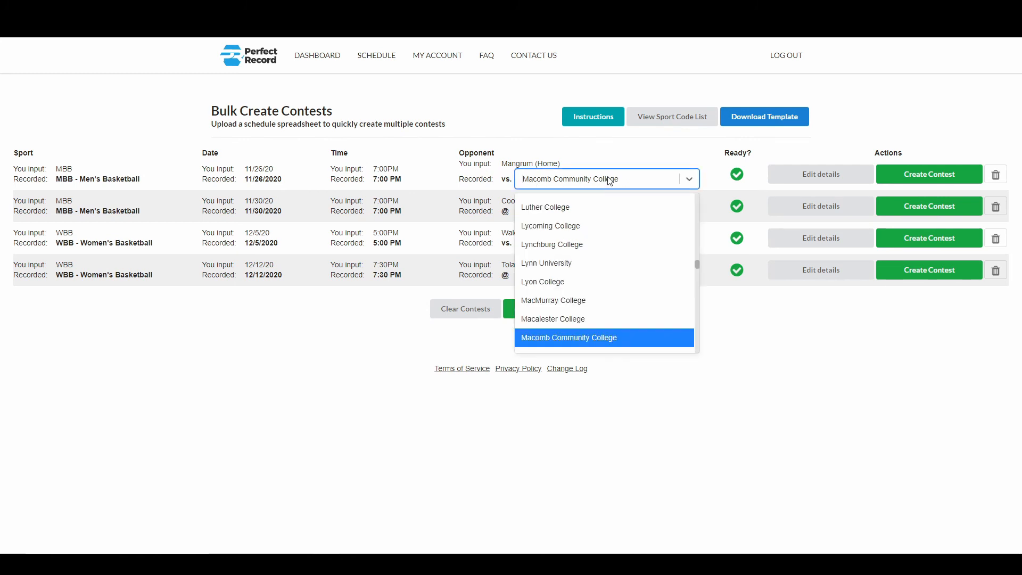
pyautogui.write('mang')
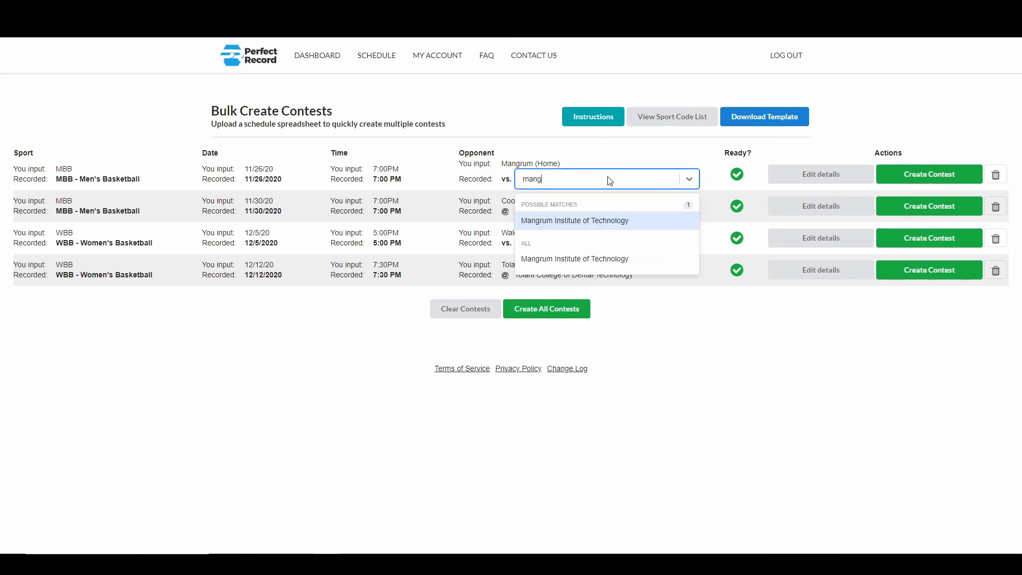
pyautogui.click(576, 222)
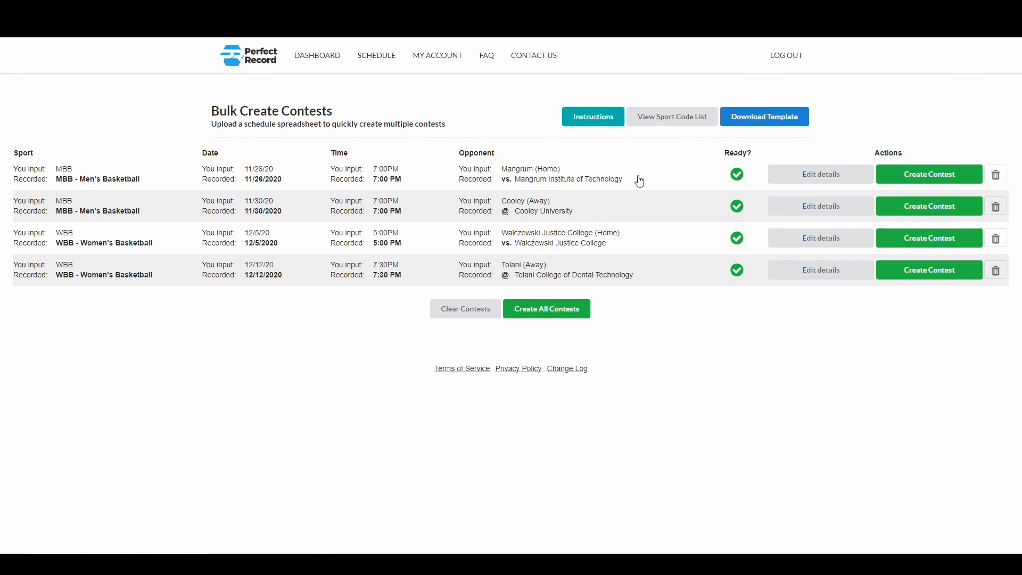
# Step: Create the 11/26/2020 men's basketball contest individually, and create all the remaining uploaded contests at once
pyautogui.click(952, 176)
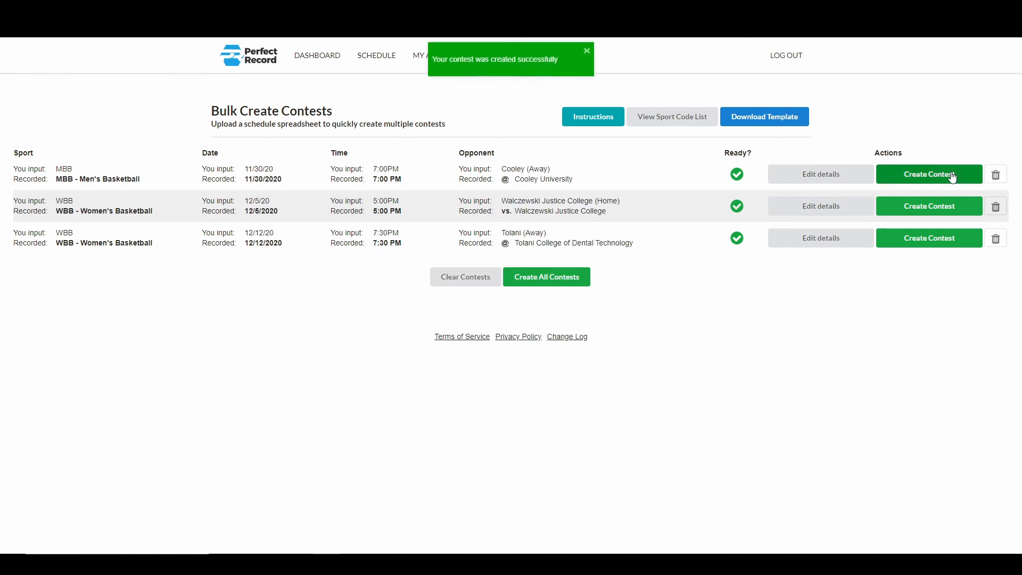
pyautogui.click(543, 282)
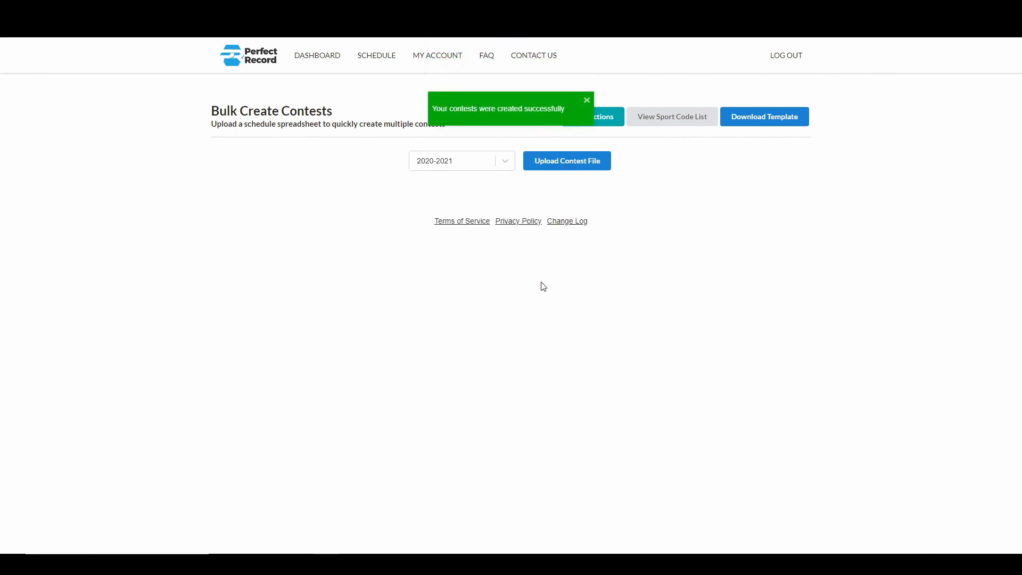